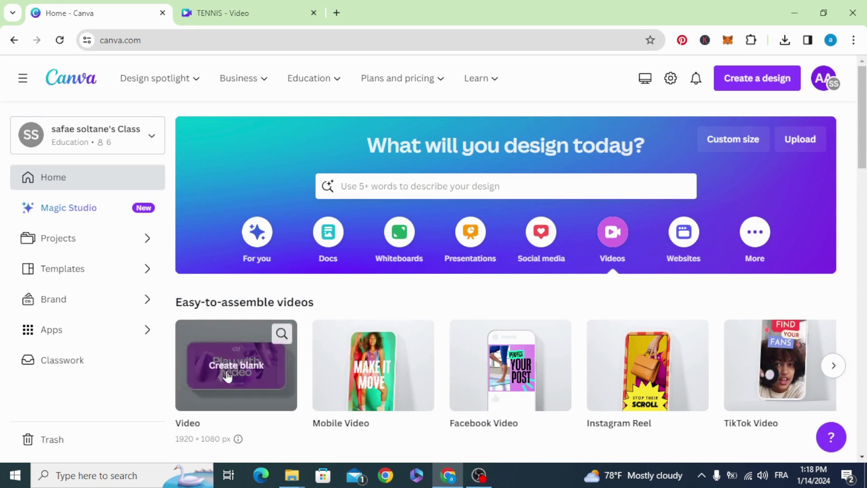
- Create a blank 1920×1080 video design with one empty 5-second page
left_click(232, 367)
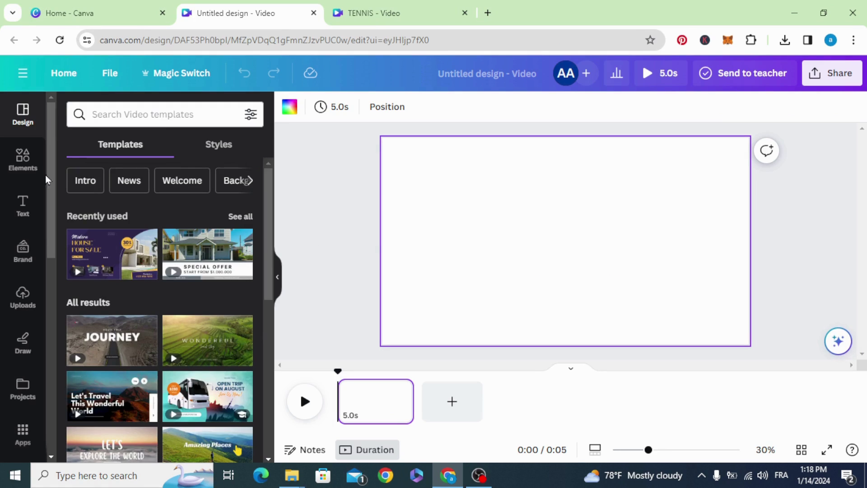
left_click(23, 162)
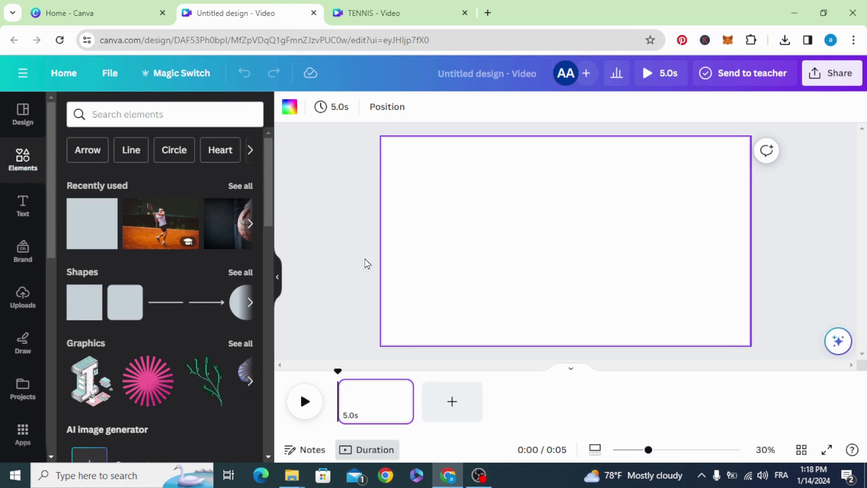
- Add the recently used tennis photo and stretch it to fill the whole first page
left_click(145, 227)
left_click_drag(547, 244, 489, 224)
left_click_drag(631, 303, 761, 375)
scroll(655, 298, "down", 1)
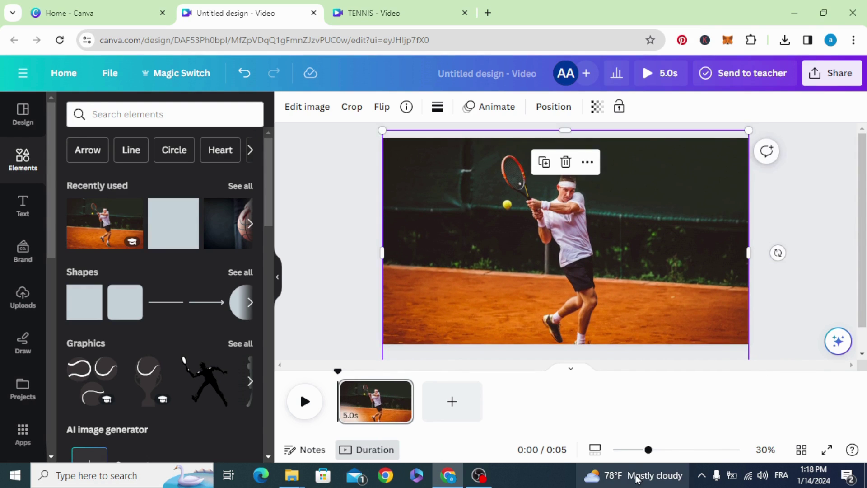
left_click_drag(648, 450, 631, 451)
left_click(420, 295)
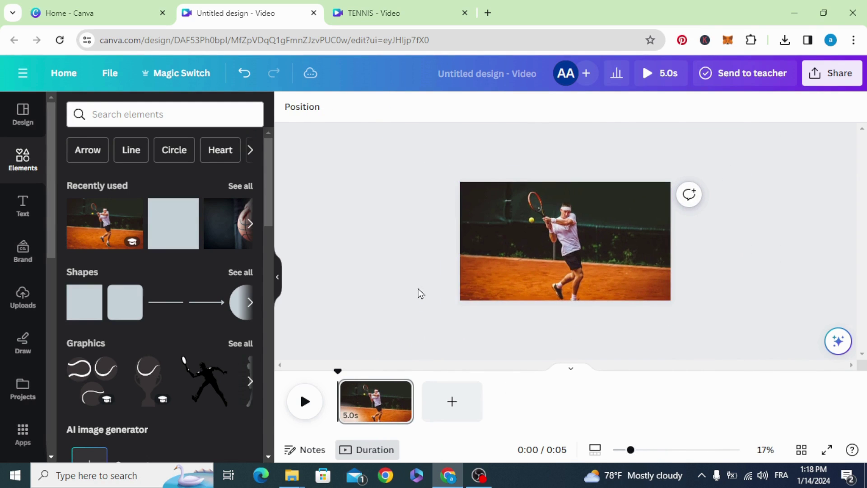
left_click(77, 315)
- Stretch the new square over the whole page and colour it crimson #F4093A
left_click(394, 232)
left_click_drag(562, 242, 671, 212)
left_click_drag(565, 216, 607, 304)
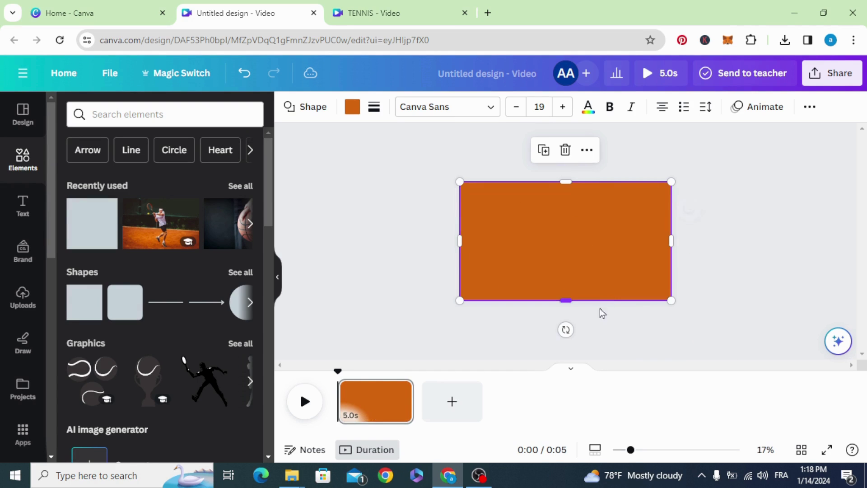
left_click(356, 106)
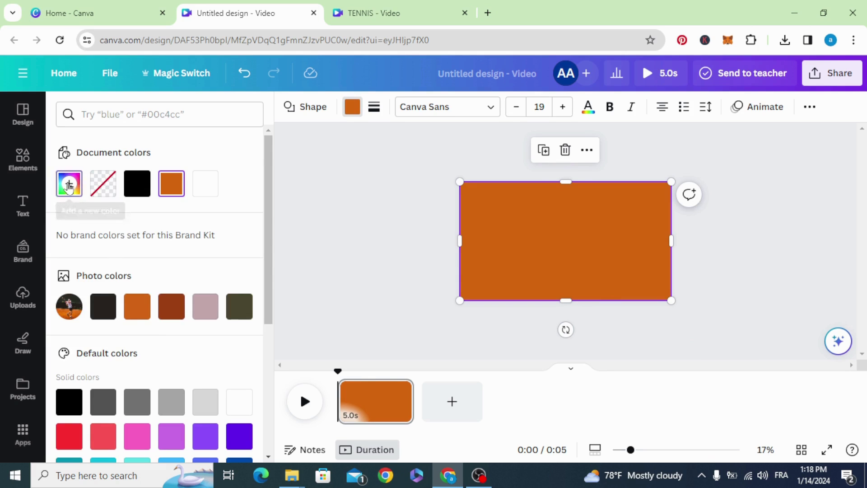
left_click(69, 183)
left_click(233, 323)
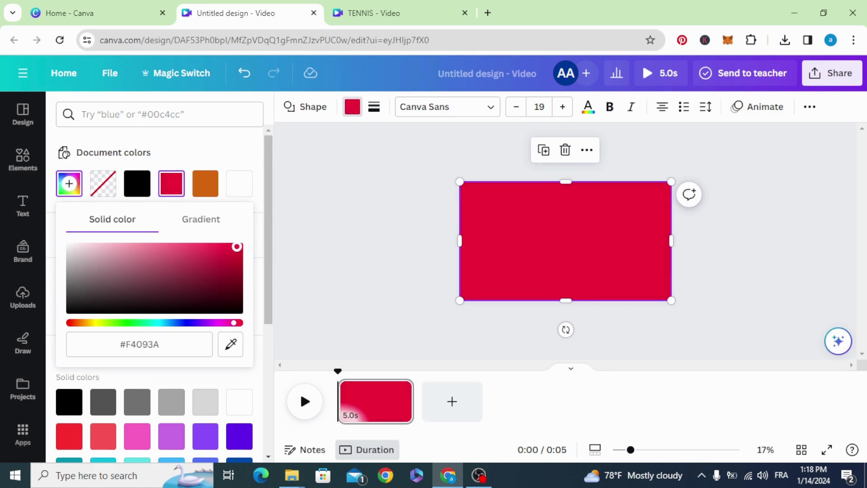
left_click(510, 234)
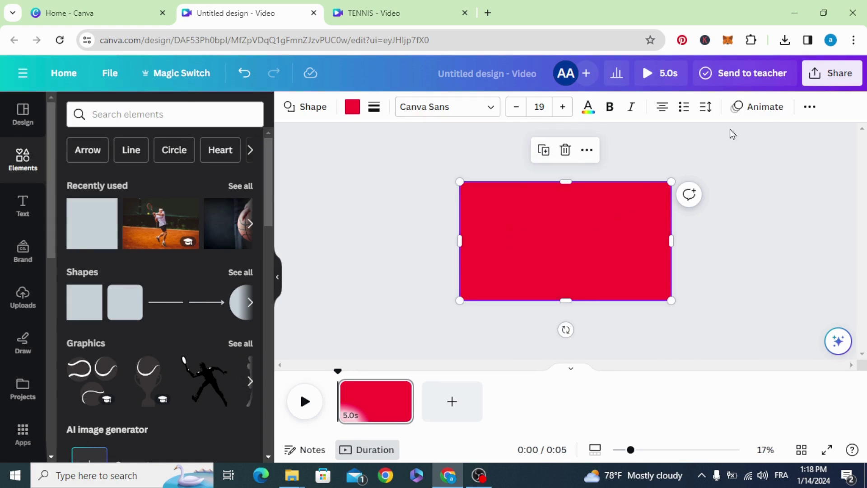
- Set the red overlay's transparency to about 50 and slide it left across the photo
left_click(809, 108)
left_click(758, 137)
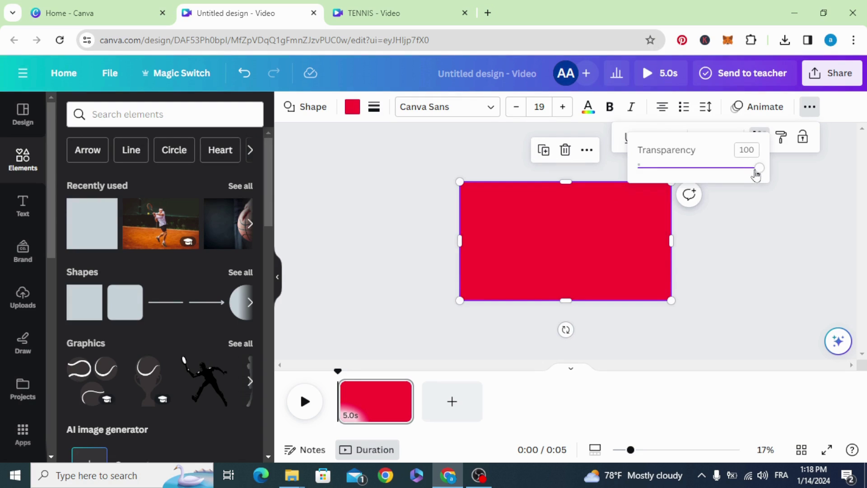
left_click_drag(758, 173, 700, 177)
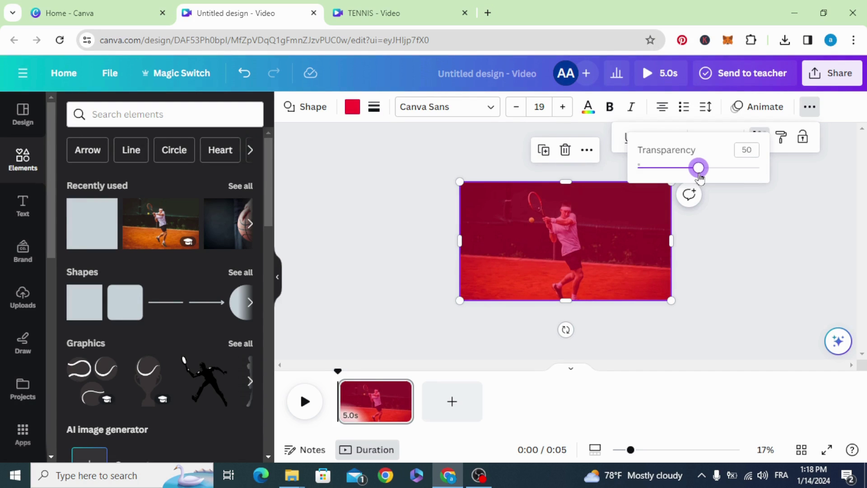
left_click(390, 240)
left_click_drag(576, 246, 477, 247)
- Add a square and set its transparency to 0 so it is invisible
left_click(341, 244)
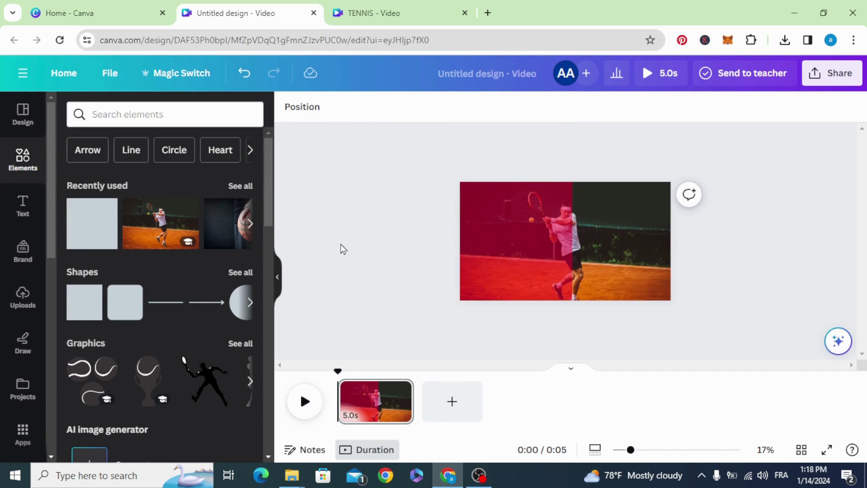
left_click(116, 306)
left_click(369, 230)
left_click_drag(568, 241, 581, 240)
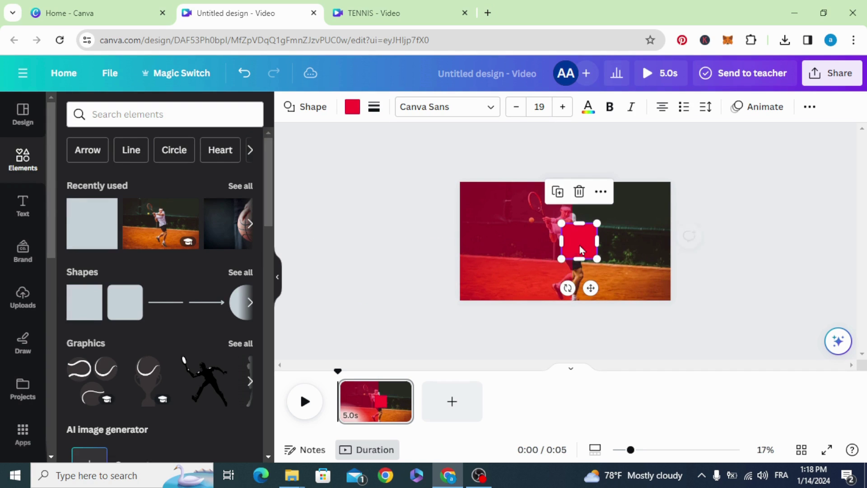
left_click(810, 108)
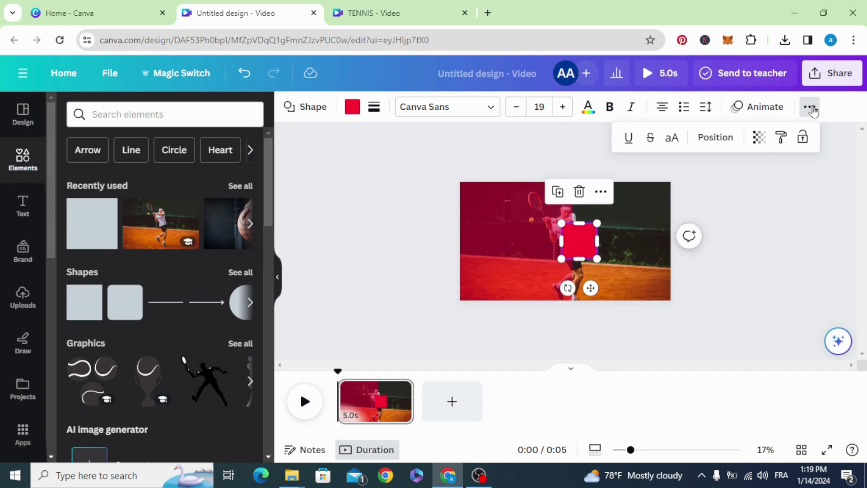
left_click(760, 138)
left_click_drag(742, 172, 637, 168)
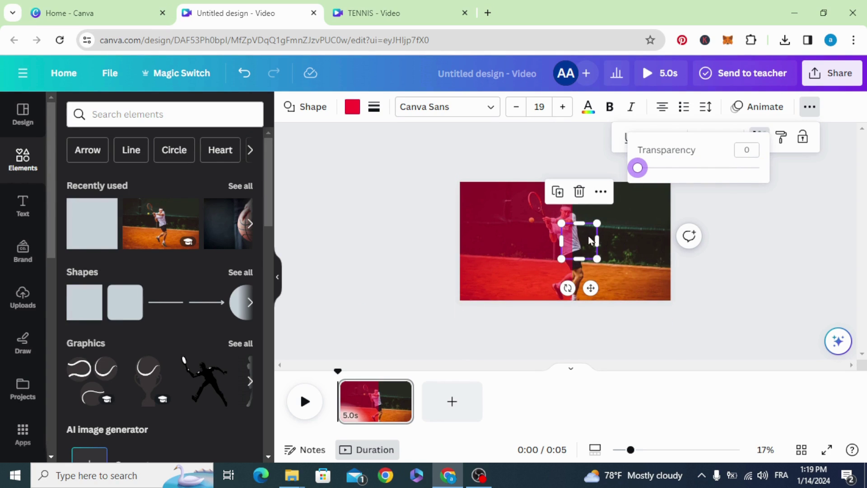
left_click(402, 256)
- Group the invisible square with the red overlay and drag the group off the page's left side
left_click_drag(707, 232, 548, 254)
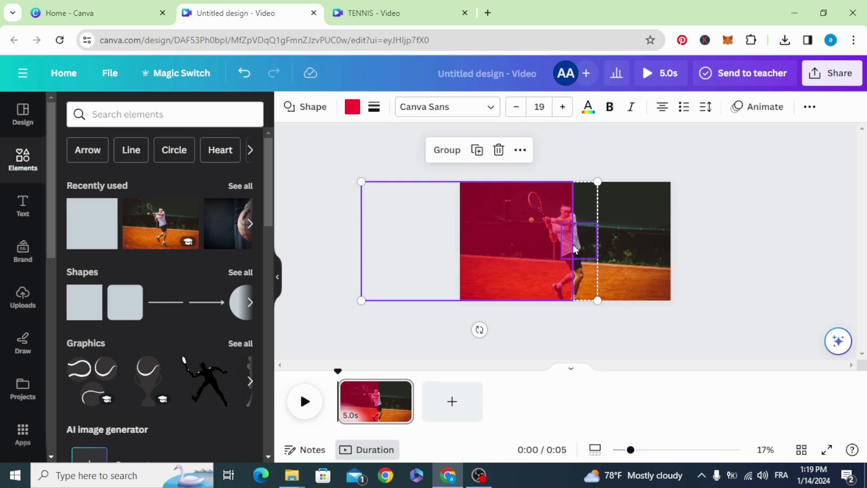
left_click(446, 151)
left_click_drag(544, 241, 434, 246)
left_click(728, 222)
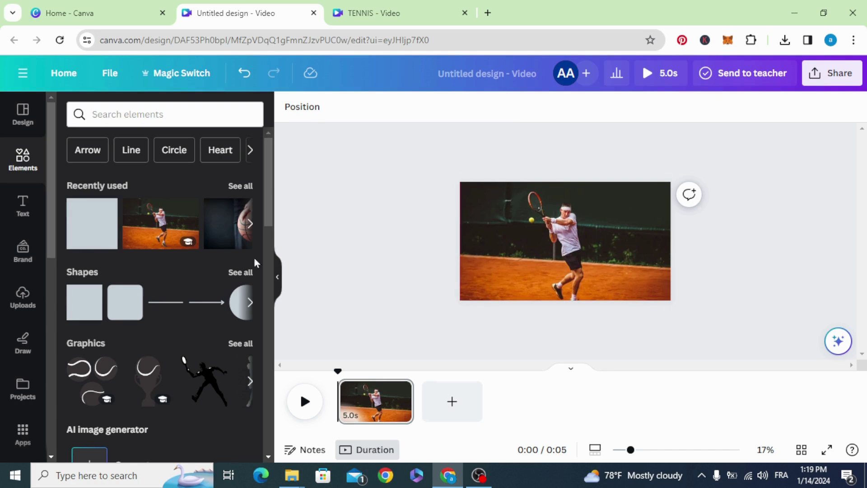
- Add a square, resize it into a full-width bar across the photo's top, and colour it black
left_click(91, 231)
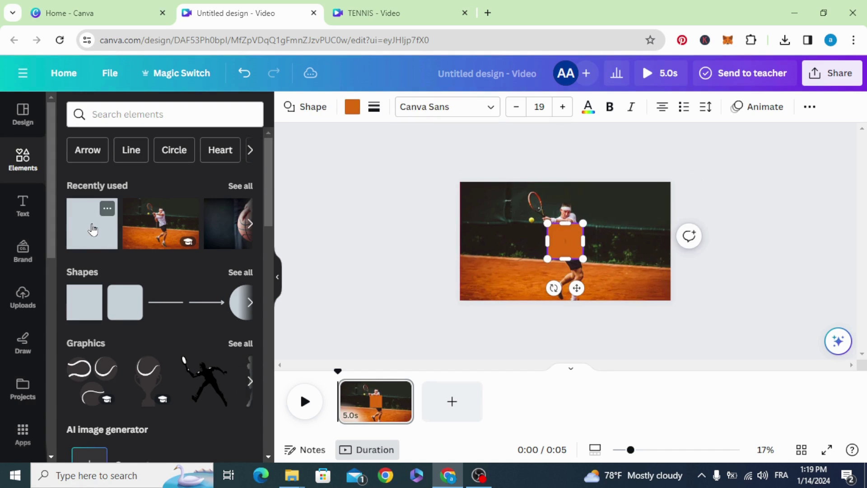
left_click_drag(564, 246, 671, 201)
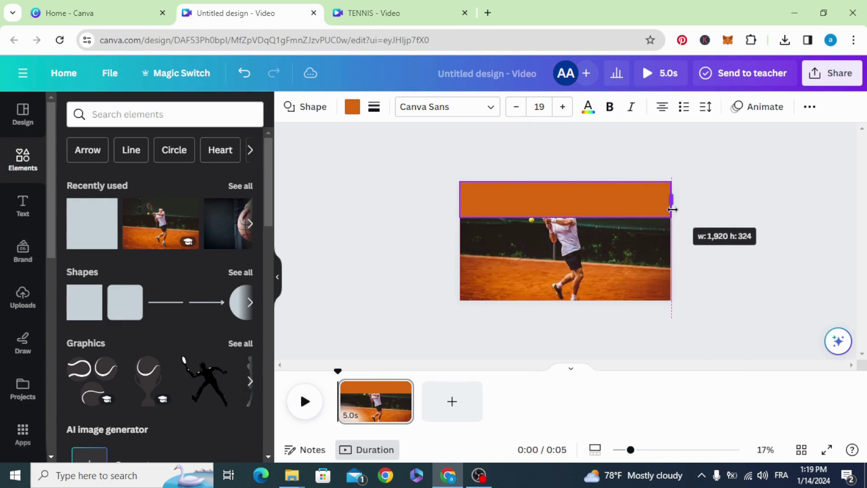
left_click_drag(567, 220, 567, 248)
left_click_drag(460, 216, 440, 219)
left_click_drag(555, 181, 555, 168)
left_click_drag(671, 215, 690, 208)
left_click_drag(597, 218, 599, 211)
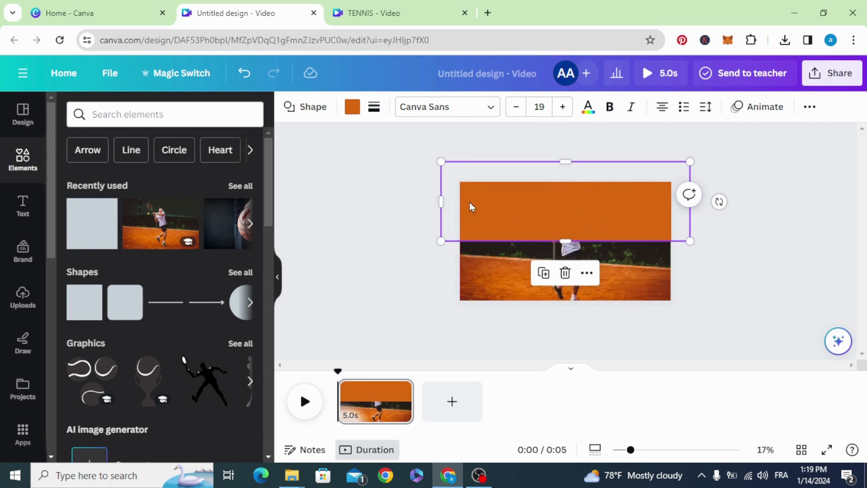
left_click(354, 110)
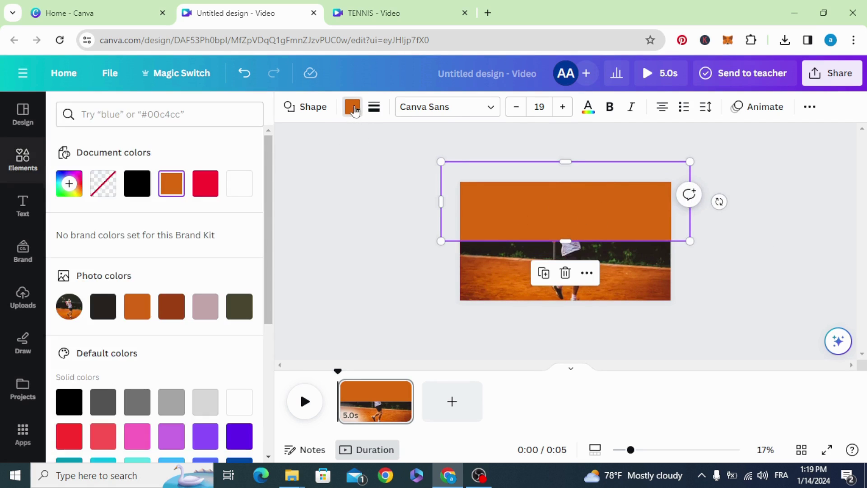
left_click(137, 185)
left_click(363, 196)
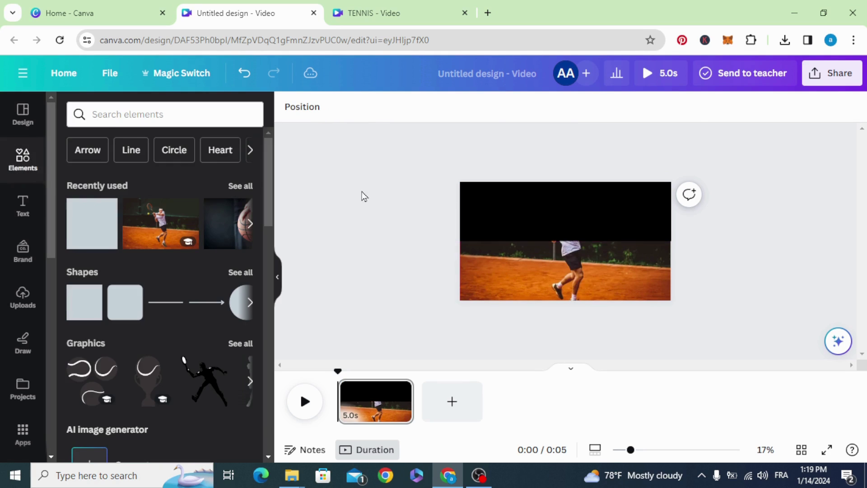
- Duplicate the black bar and place the copy along the photo's bottom edge
left_click(576, 196)
left_click(544, 272)
left_click_drag(544, 217, 538, 319)
left_click_drag(481, 218, 522, 202)
left_click(738, 242)
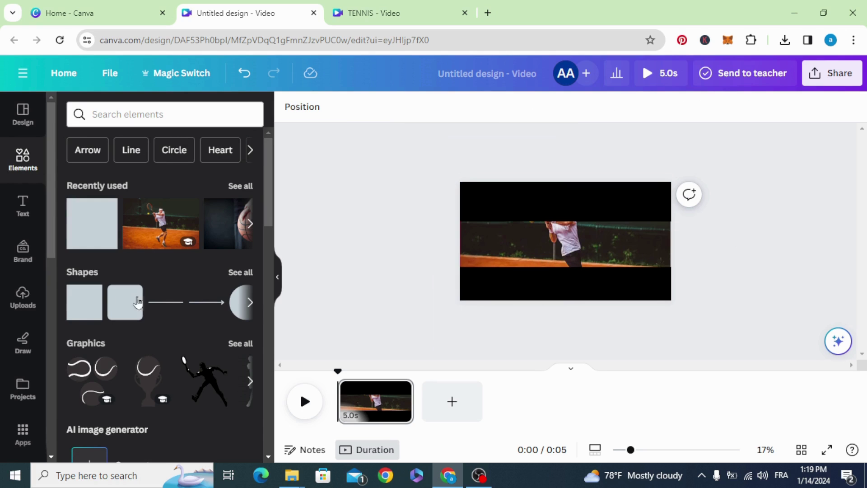
- Add a fully transparent square, group it with the bars and photo, and nudge the group up
left_click(82, 312)
left_click(333, 271)
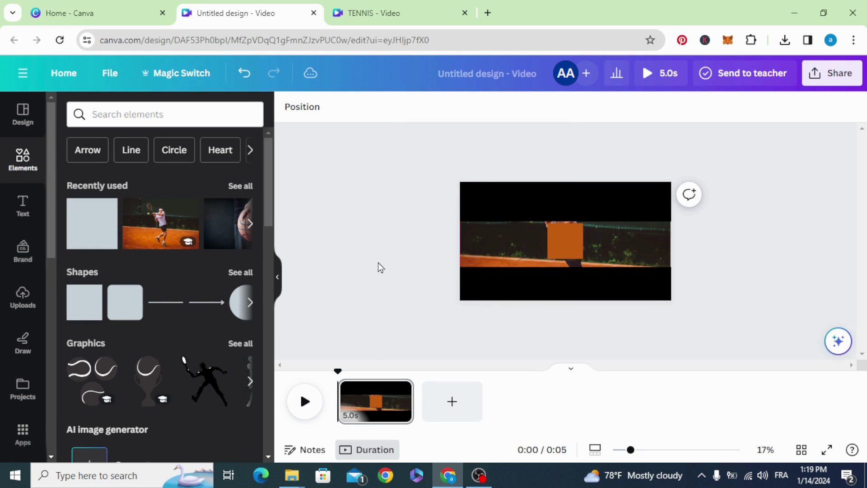
left_click_drag(553, 248, 587, 227)
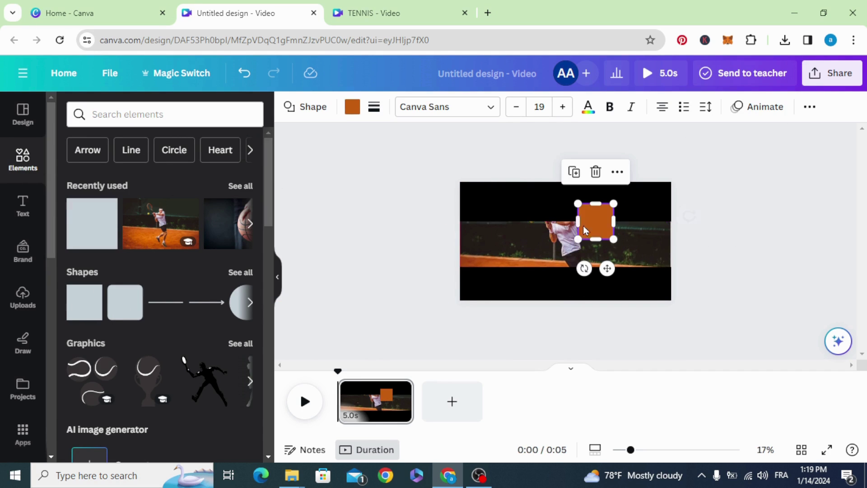
left_click(803, 114)
left_click(757, 140)
left_click_drag(759, 168, 637, 168)
left_click(728, 193)
left_click_drag(728, 194, 568, 245)
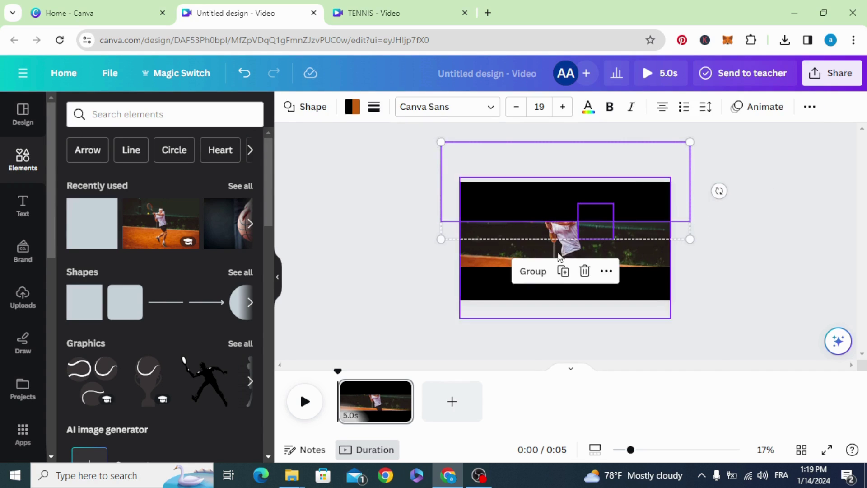
left_click(532, 272)
left_click_drag(536, 202, 534, 188)
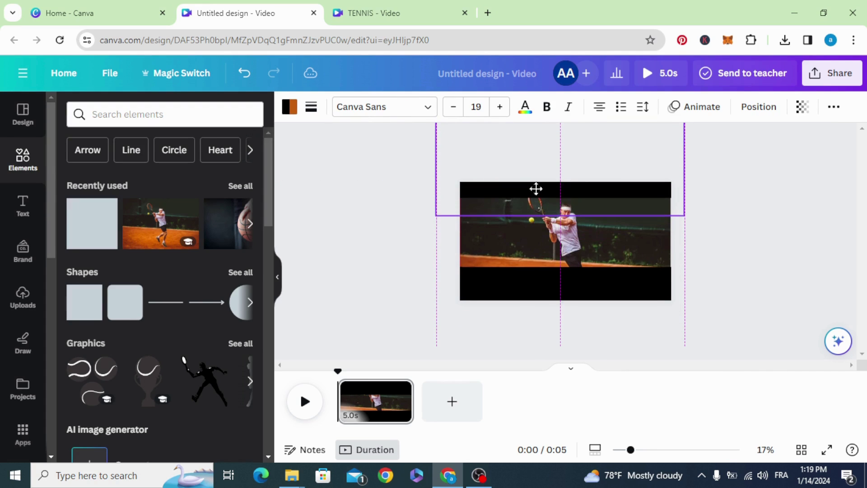
left_click(359, 267)
- Add another fully transparent square and group it with the bars and photo
left_click(84, 313)
left_click_drag(562, 237, 612, 268)
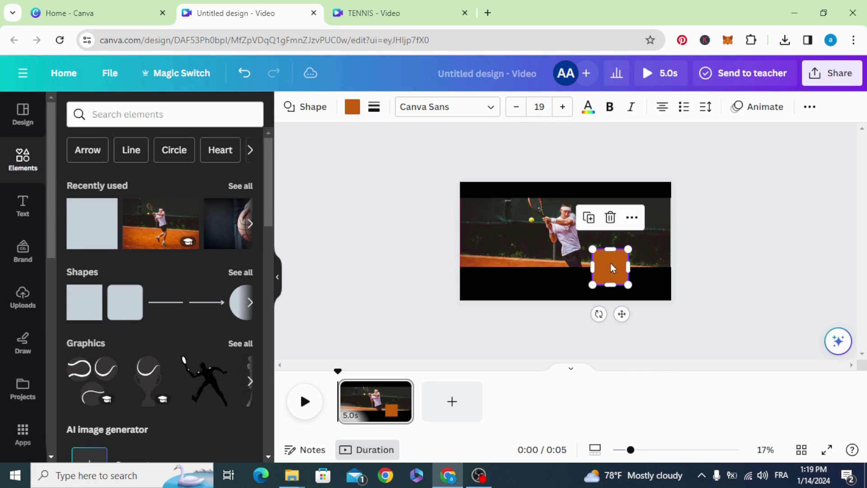
left_click(811, 113)
left_click(758, 135)
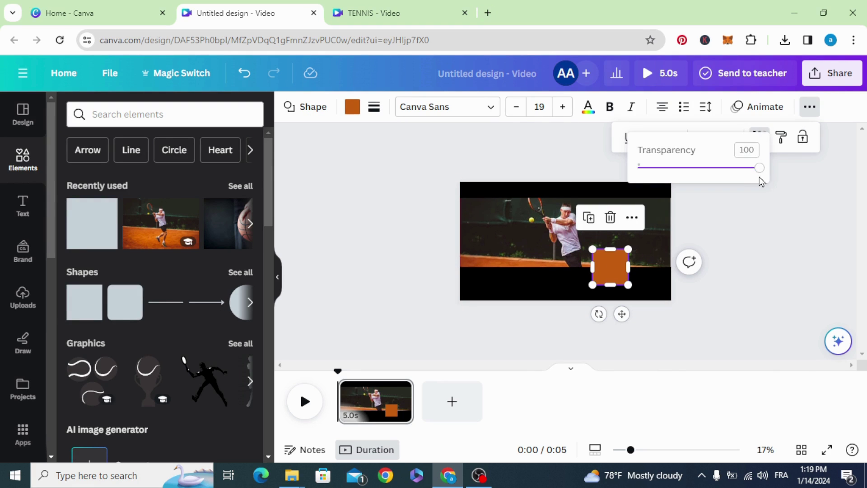
left_click_drag(743, 173, 638, 168)
left_click(756, 239)
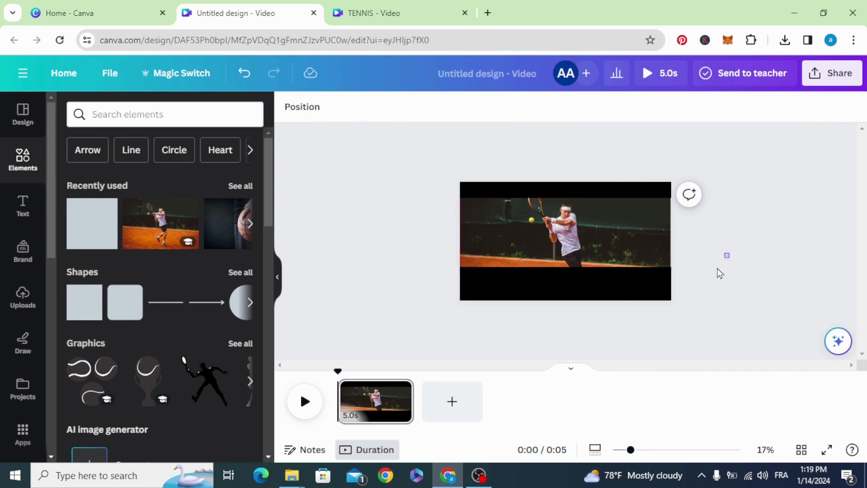
left_click_drag(614, 294, 613, 296)
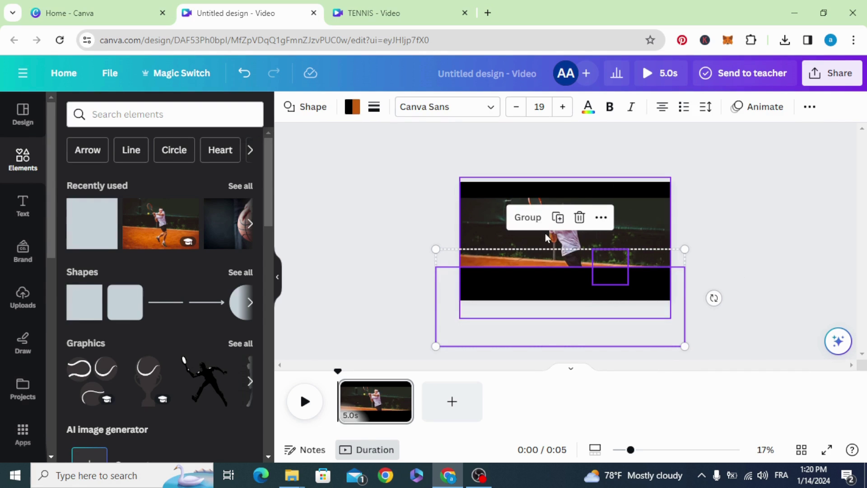
left_click(528, 218)
left_click_drag(562, 284, 560, 294)
- Move the black bar up to reveal more of the tennis photo
left_click_drag(549, 197, 565, 188)
left_click(380, 248)
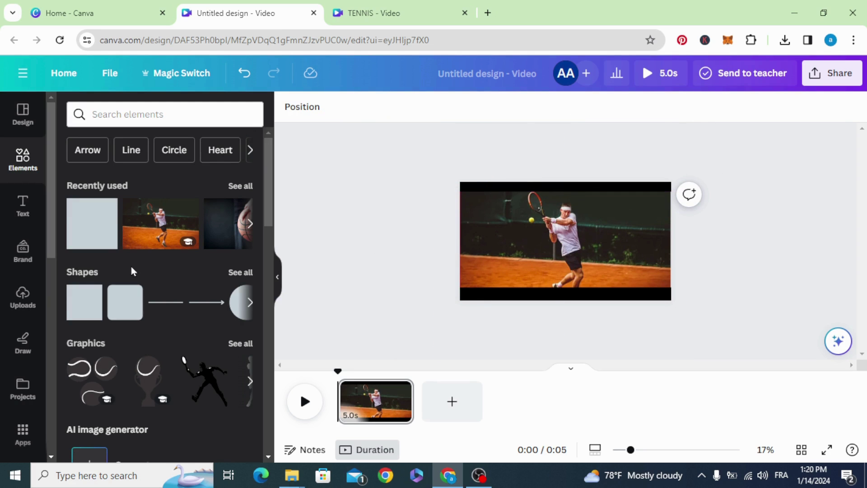
left_click(18, 207)
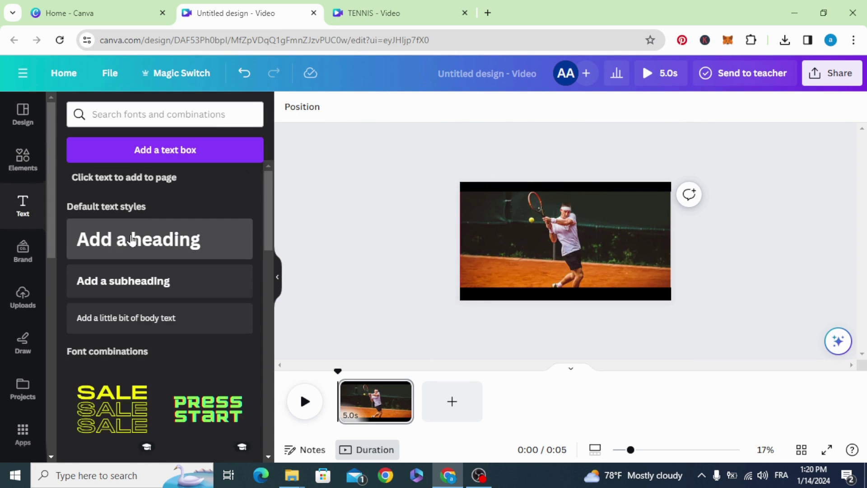
- Add a heading reading 'TENNIS' in the League Spartan font
left_click(126, 240)
left_click(549, 244)
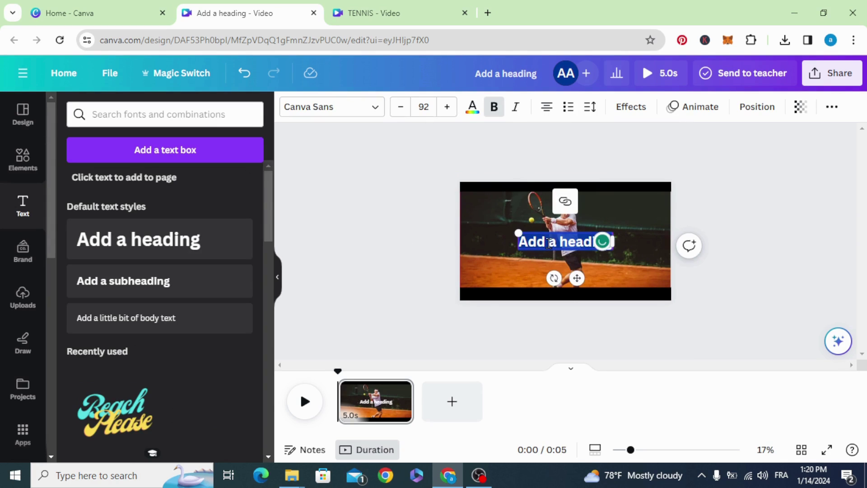
key("BackSpace")
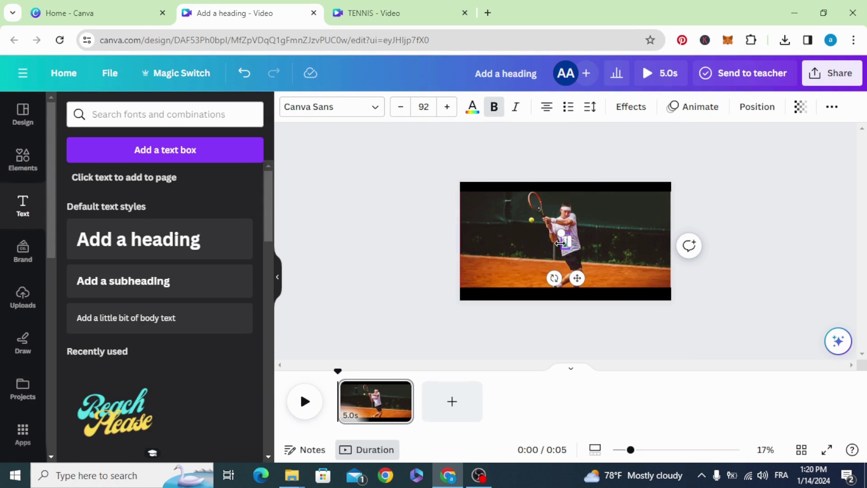
type("TENNIS")
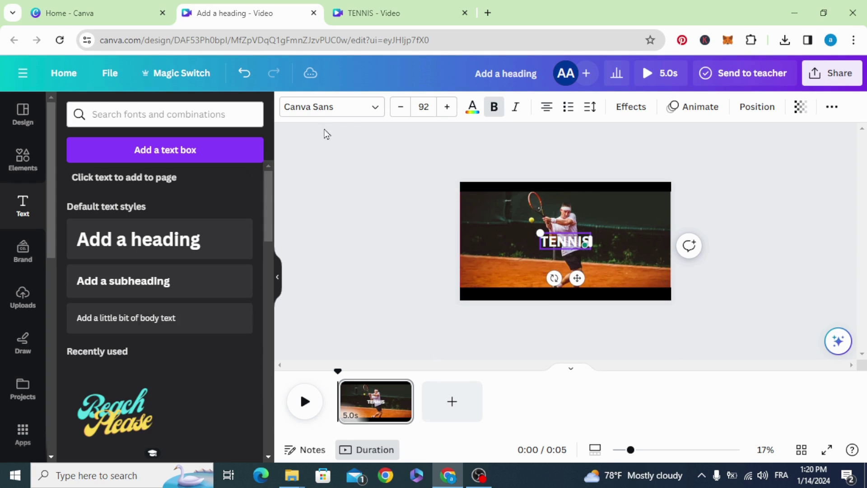
left_click(329, 110)
scroll(199, 311, "down", 3)
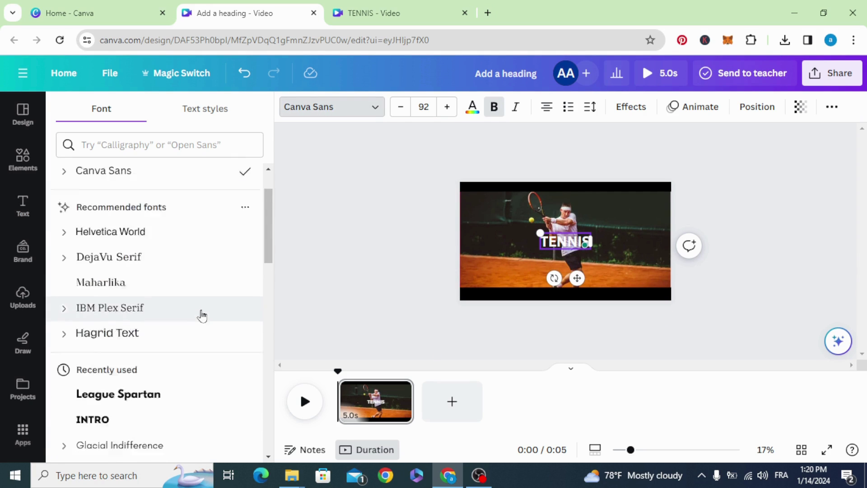
left_click(191, 327)
- Enlarge TENNIS to size 207 and move it down to the photo's centre
left_click_drag(540, 232, 497, 219)
left_click_drag(593, 252, 623, 266)
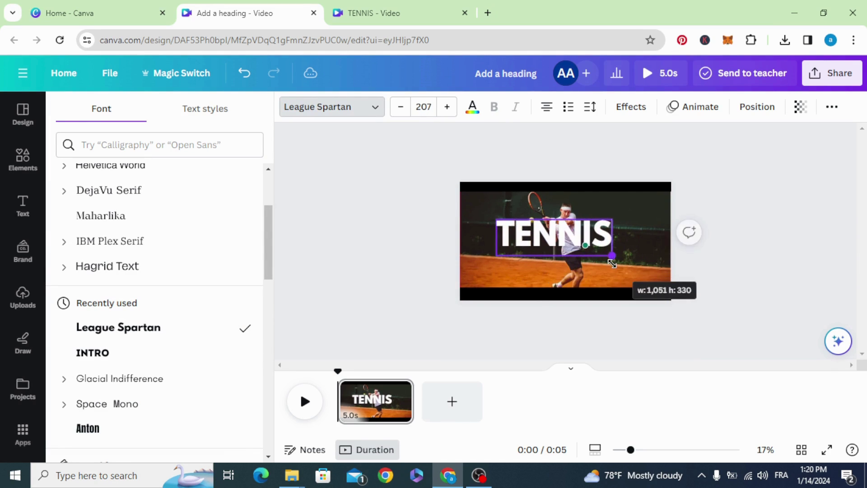
left_click(401, 269)
left_click_drag(525, 243, 529, 249)
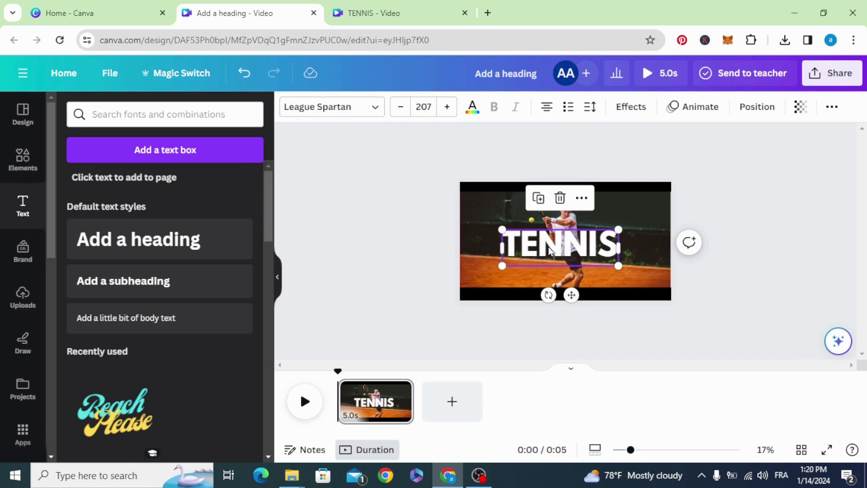
- Apply the Lift text effect to TENNIS at intensity 100
left_click(629, 107)
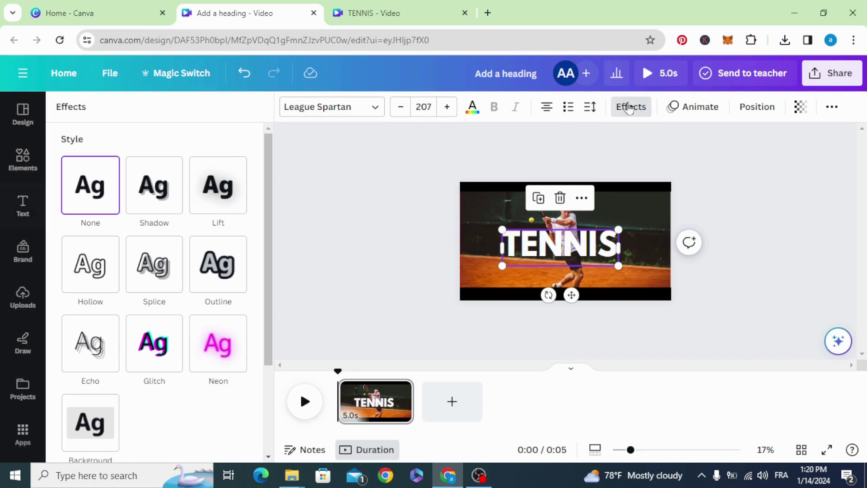
left_click(225, 191)
left_click_drag(172, 273, 316, 269)
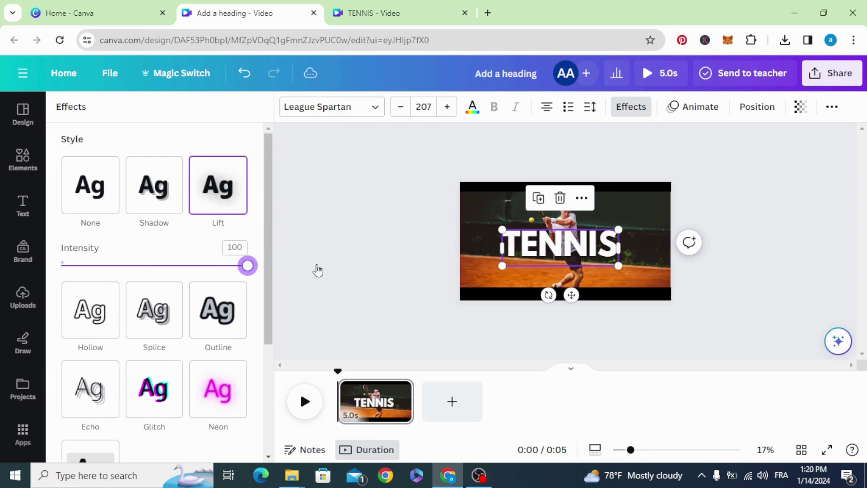
left_click(369, 247)
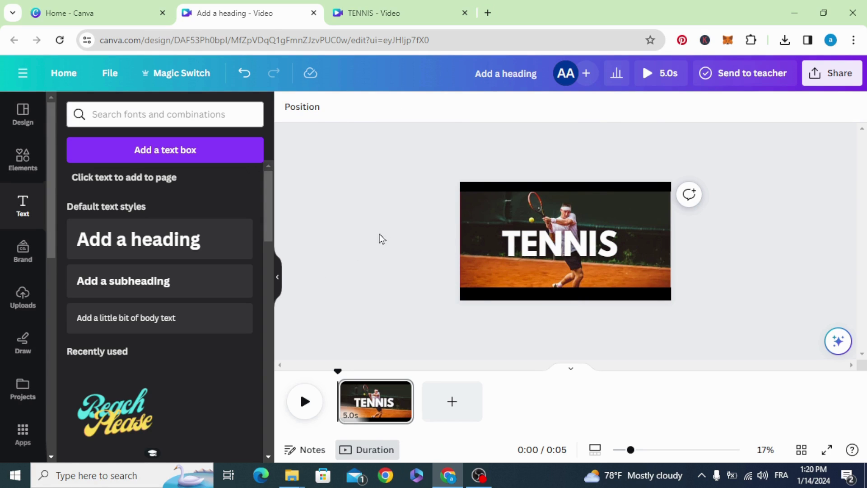
- In the layers list, move the black bar layer above the TENNIS heading
right_click(638, 235)
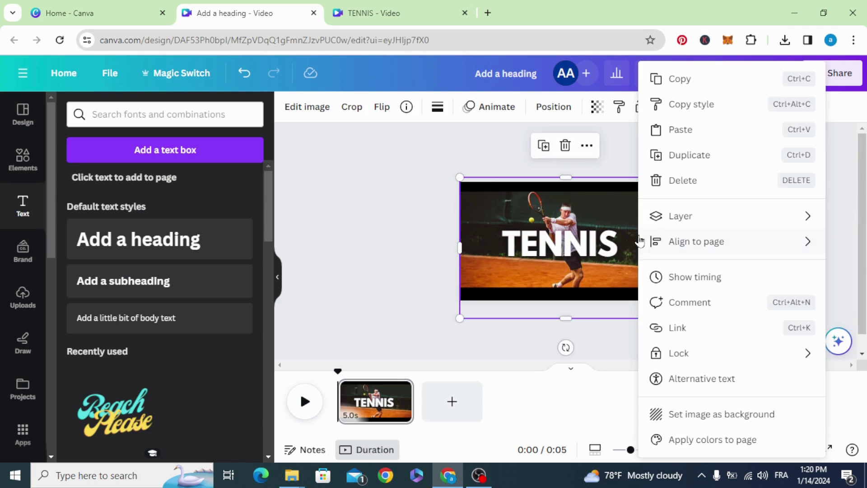
mouse_move(650, 236)
mouse_move(701, 220)
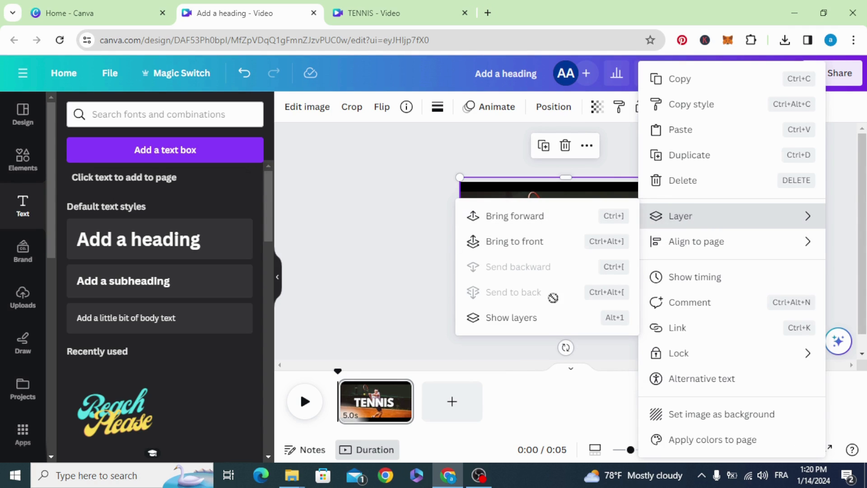
left_click(507, 318)
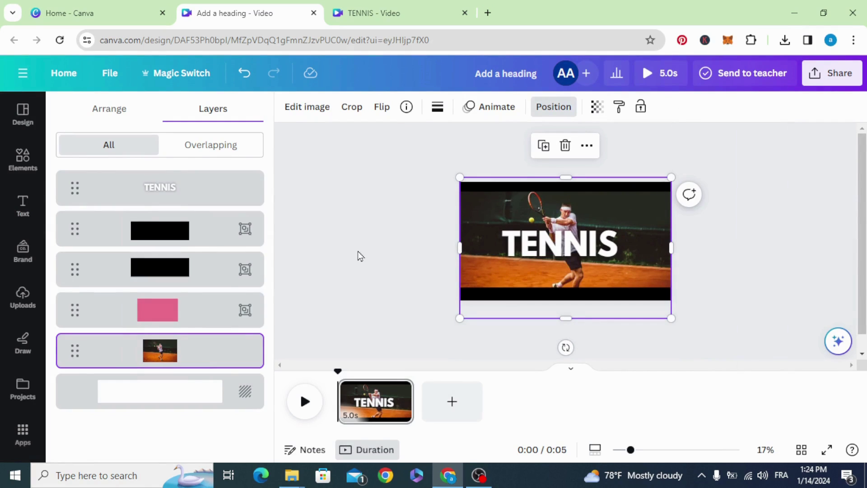
left_click_drag(207, 235, 204, 214)
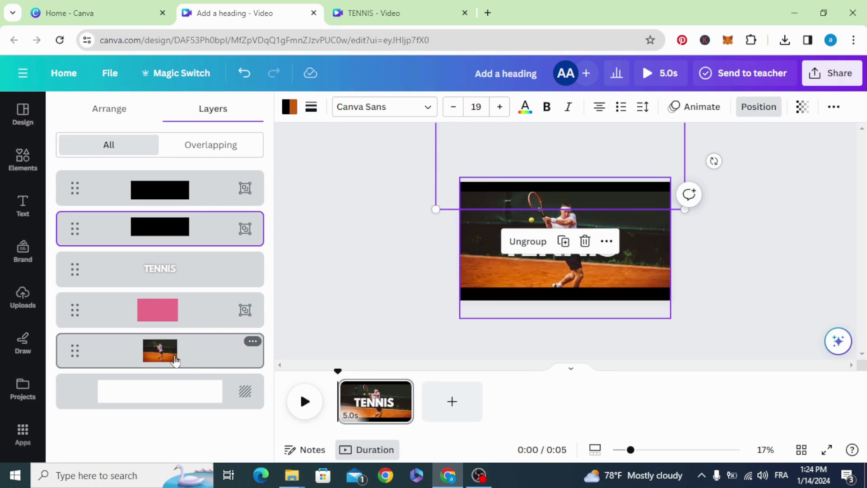
left_click(354, 246)
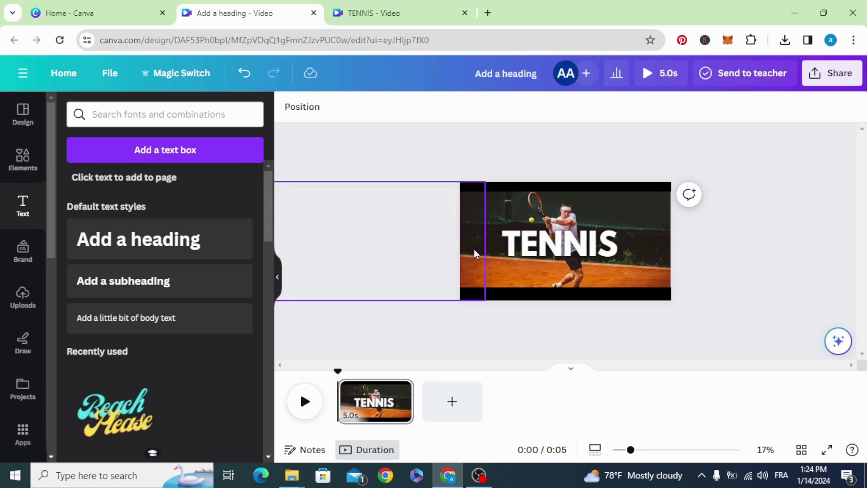
- Slide the red overlay back over the photo and lower the black bar to cover the frame
left_click_drag(479, 252, 680, 242)
left_click(518, 198)
left_click_drag(519, 197, 529, 250)
left_click(340, 254)
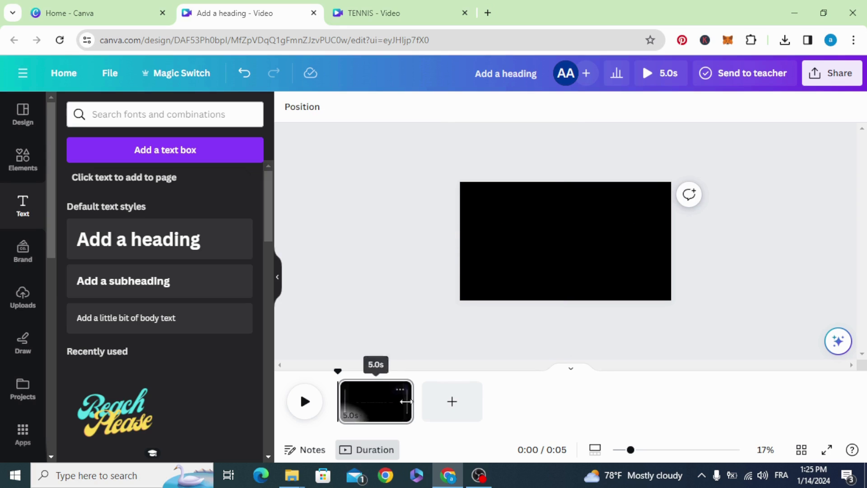
- Trim the page to 2.5 seconds, duplicate it, and pull the black bar up on page 2
left_click_drag(412, 401, 380, 401)
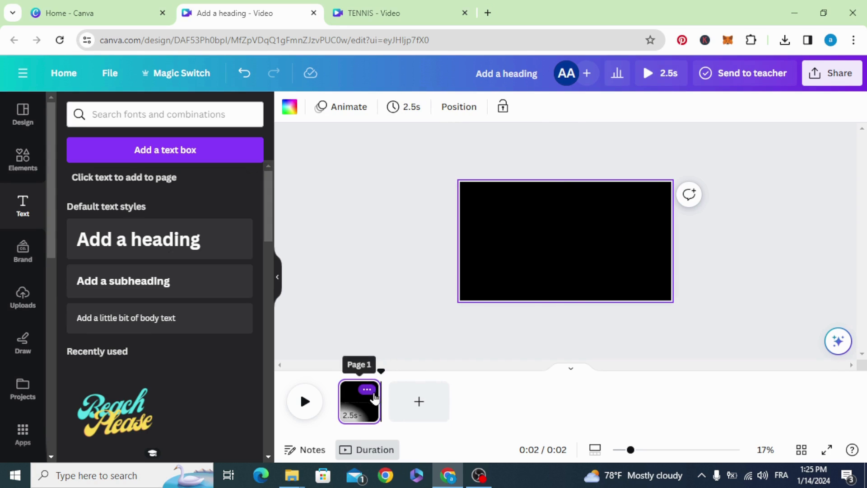
left_click(367, 389)
left_click(424, 194)
left_click(542, 209)
left_click_drag(542, 209, 546, 155)
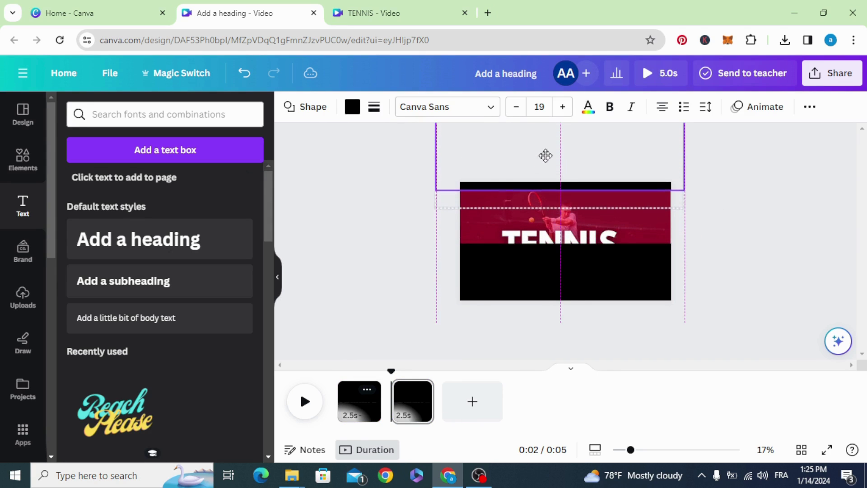
- Lower the bottom black bar to reveal TENNIS and slide the red overlay off the page left
left_click(435, 228)
left_click_drag(513, 270, 518, 312)
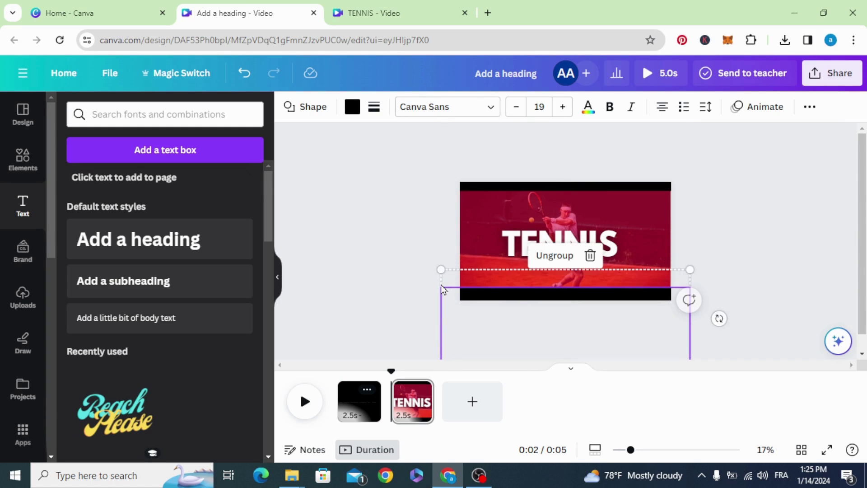
left_click(408, 268)
left_click(485, 229)
left_click_drag(633, 221, 422, 221)
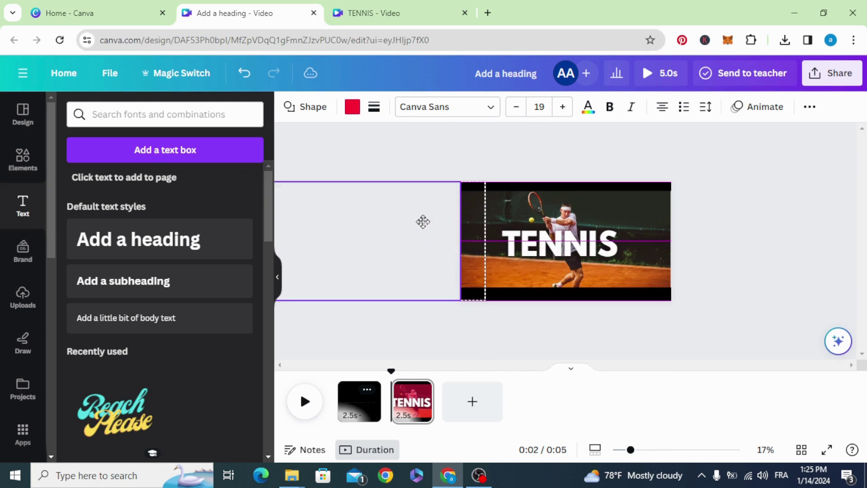
- Shrink the TENNIS title, then enlarge the player photo beyond the page and reframe it
left_click(616, 241)
left_click_drag(618, 230, 524, 241)
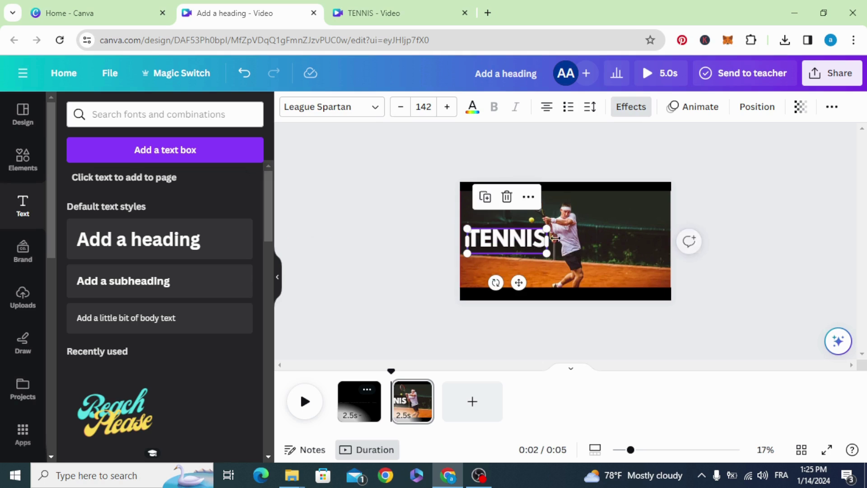
left_click(588, 238)
left_click_drag(460, 179, 330, 159)
left_click_drag(672, 319, 779, 409)
left_click_drag(589, 235, 635, 278)
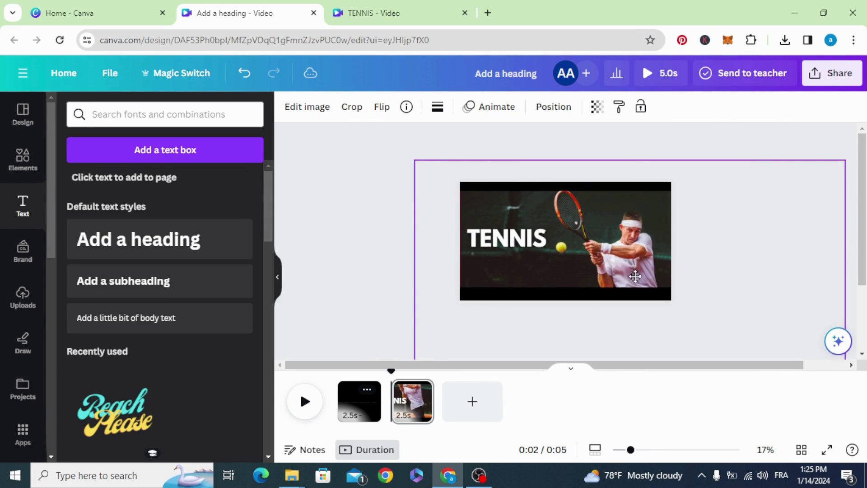
left_click(348, 280)
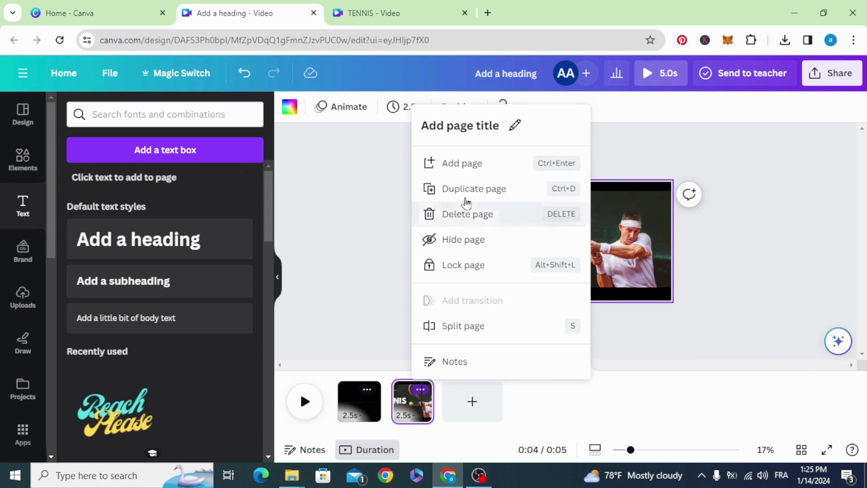
- Duplicate page 2 as a third page and reframe the player photo on it
left_click(467, 189)
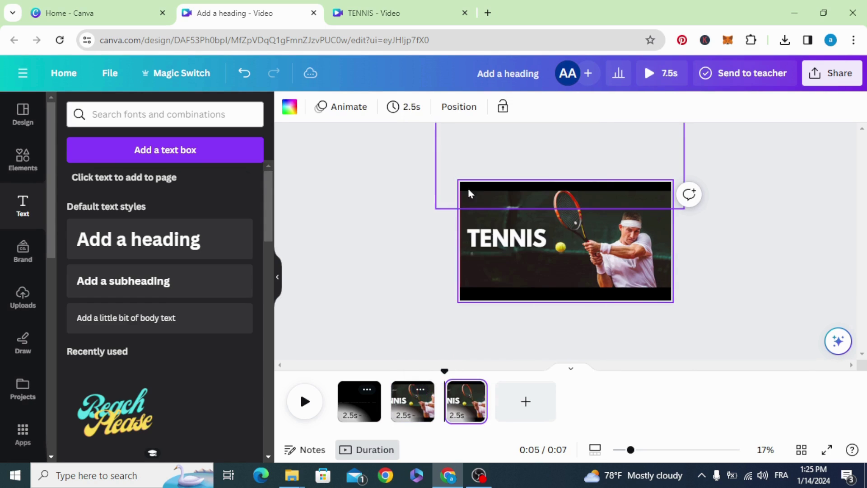
left_click(611, 254)
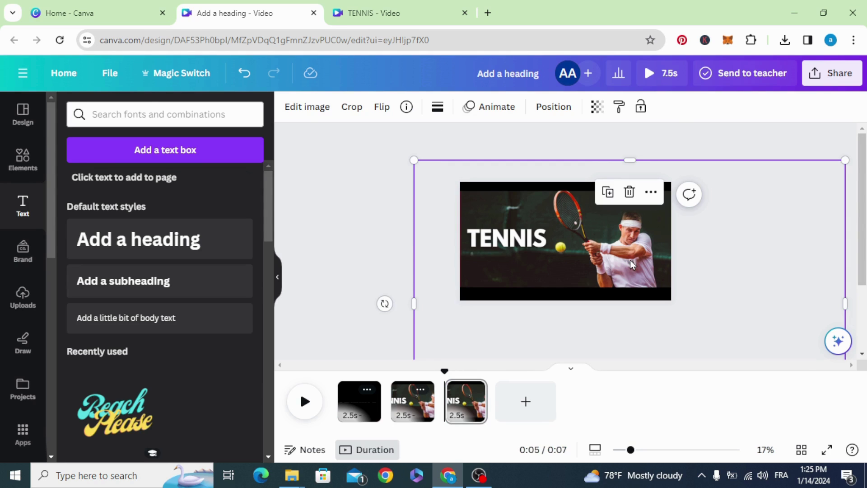
left_click_drag(633, 261, 584, 259)
left_click_drag(799, 159, 706, 218)
left_click_drag(624, 266, 647, 197)
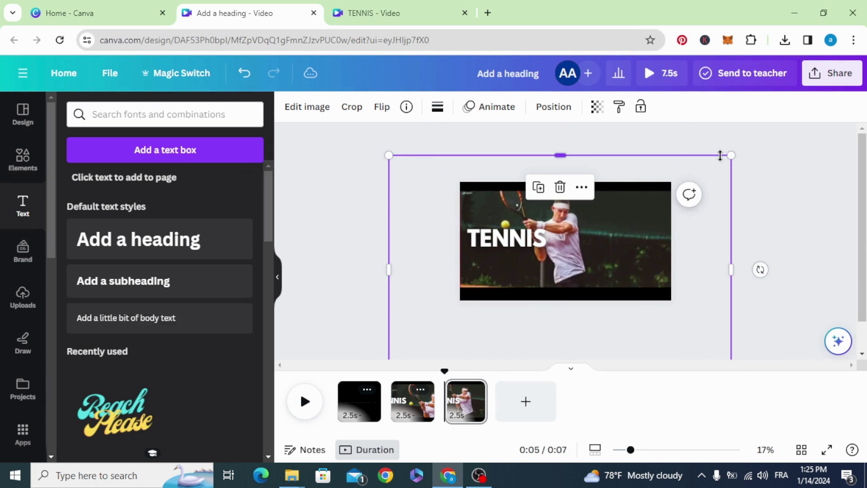
left_click_drag(732, 155, 686, 205)
left_click_drag(603, 250, 631, 238)
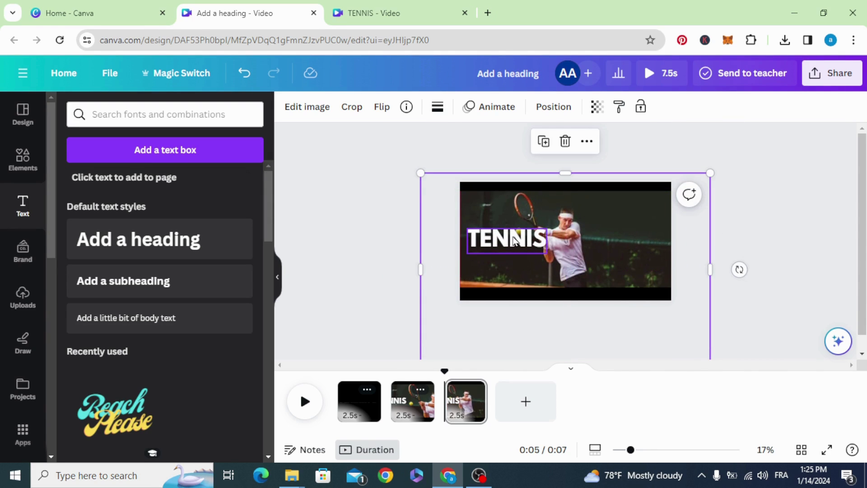
- Enlarge TENNIS to span the page width (size 365) and tighten the black bars around it
left_click(551, 229)
left_click_drag(551, 226, 674, 193)
left_click_drag(505, 225, 524, 242)
left_click_drag(494, 187, 522, 240)
left_click(521, 246)
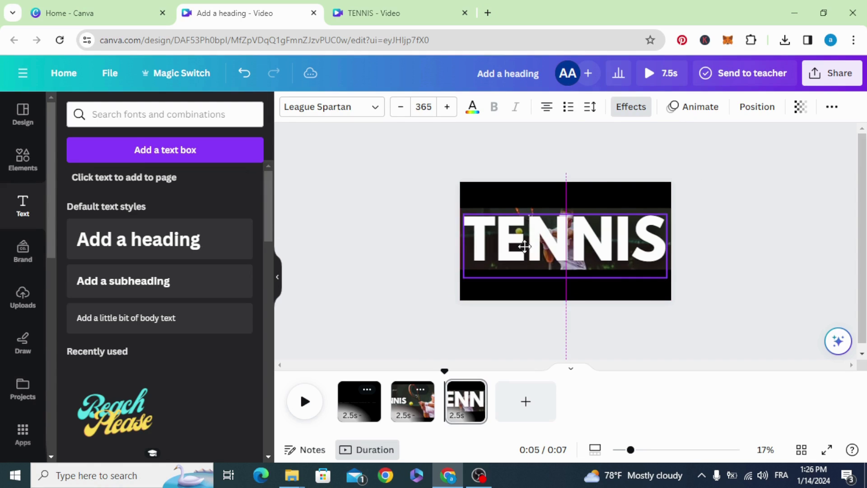
left_click(453, 204)
left_click_drag(497, 194, 513, 240)
left_click(513, 240)
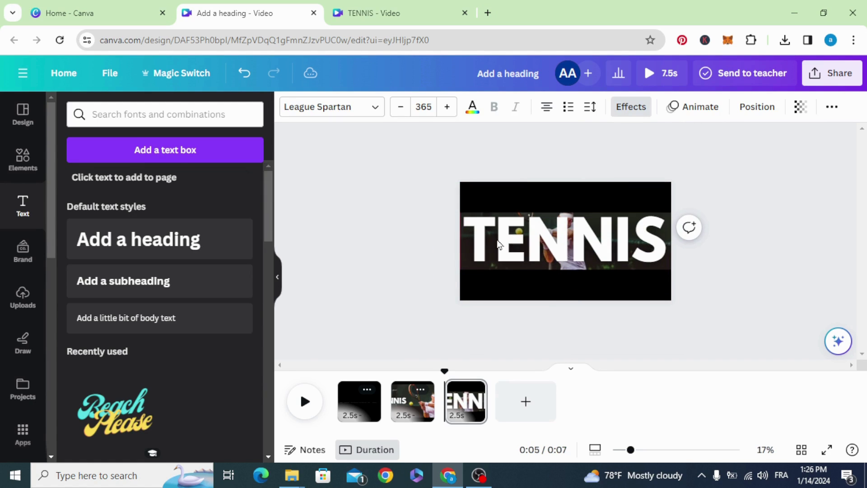
- Select the red overlay from the layers list and move it right behind TENNIS
left_click(479, 197)
right_click(478, 197)
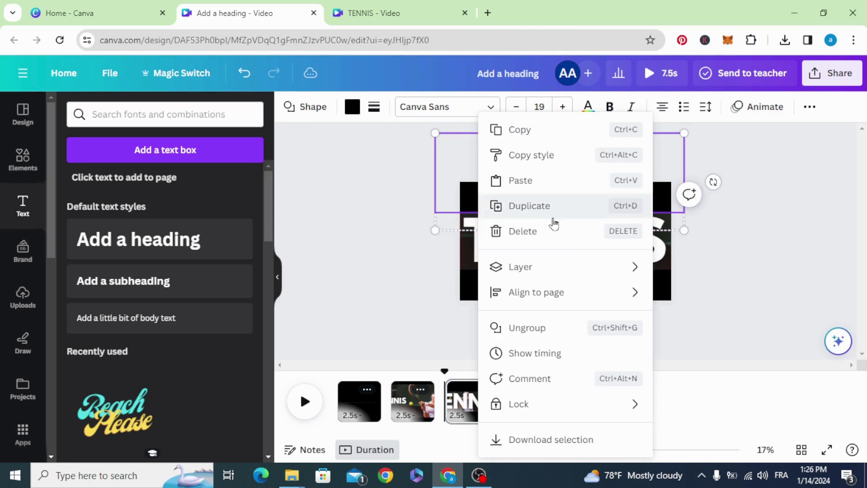
mouse_move(587, 265)
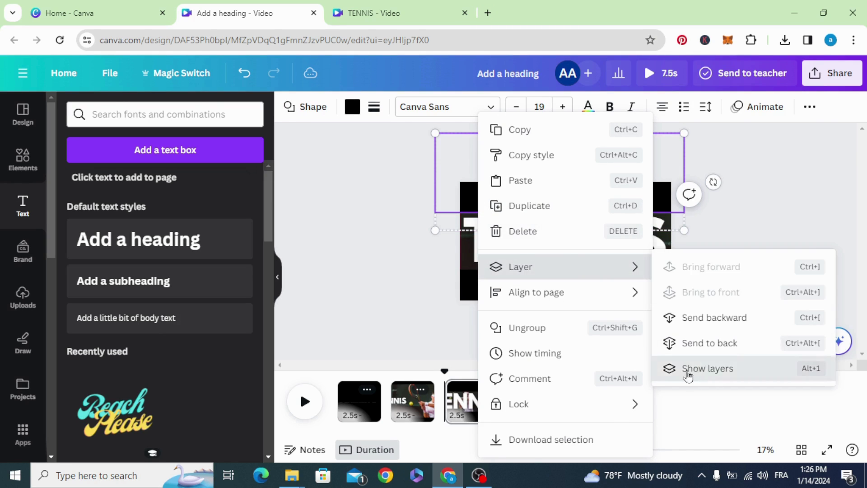
left_click(693, 367)
left_click(186, 300)
left_click_drag(360, 242, 455, 243)
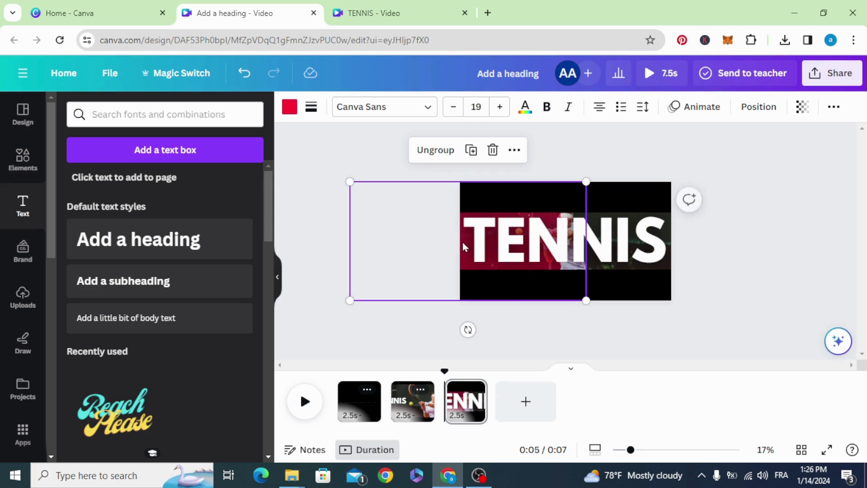
- Duplicate page 3 as a fourth page
left_click(769, 213)
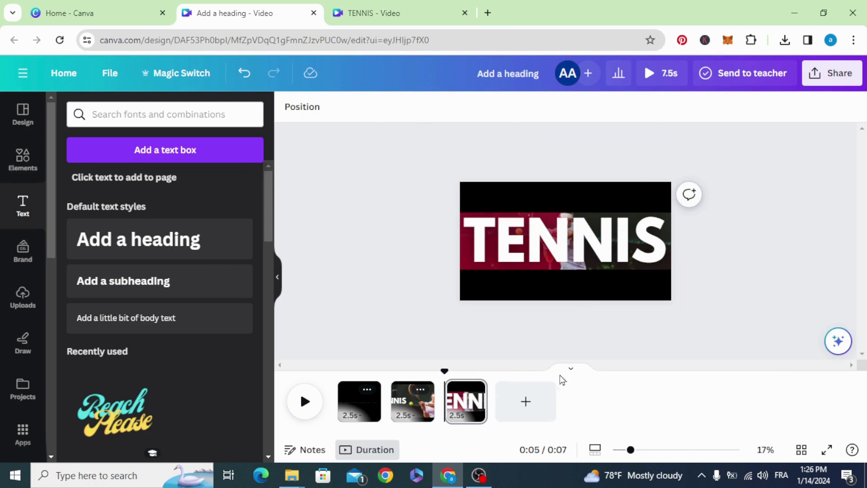
left_click(475, 391)
left_click(505, 194)
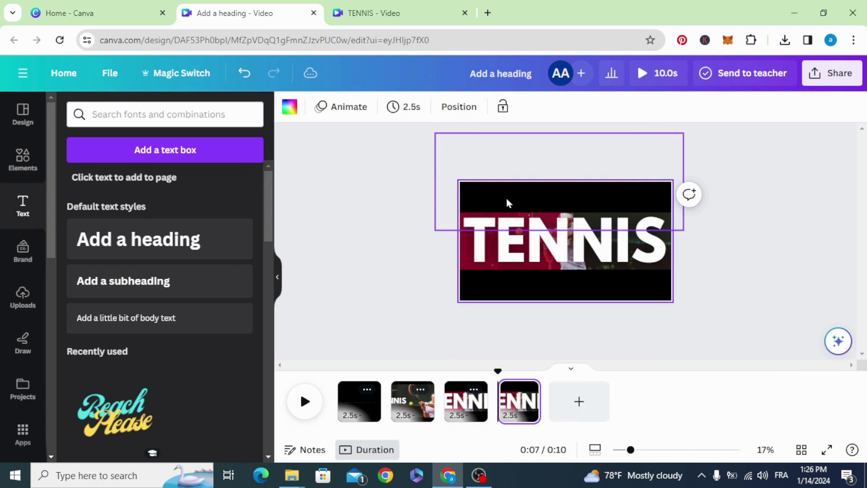
- Shrink and centre TENNIS on page 4, and move the small shape up to the page top
left_click(487, 236)
left_click_drag(463, 212, 539, 239)
left_click_drag(612, 250, 574, 235)
left_click_drag(587, 273, 590, 208)
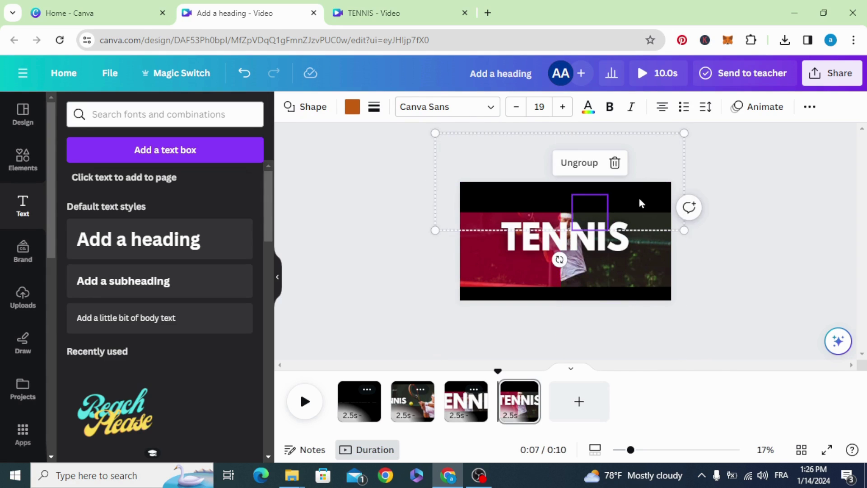
left_click_drag(640, 195, 639, 184)
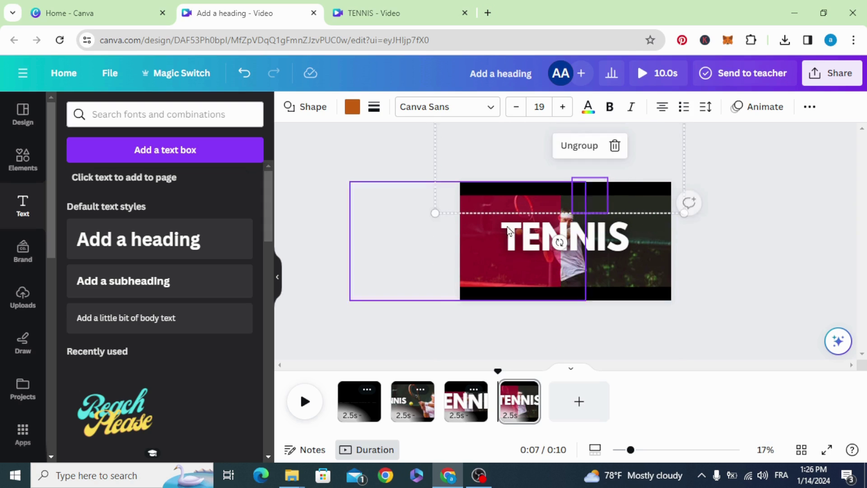
left_click(462, 242)
- Slide the red overlay off left, shrink and raise the court photo, then duplicate page 4
left_click(488, 240)
left_click_drag(489, 253, 389, 255)
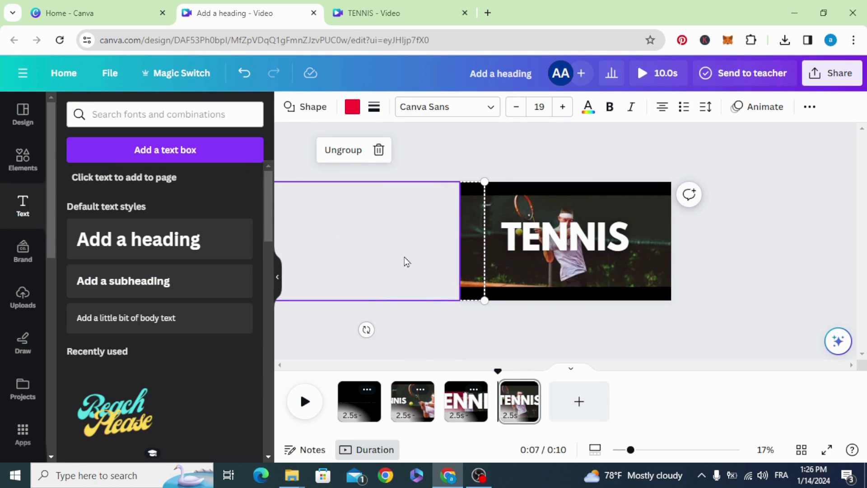
left_click(647, 239)
left_click_drag(710, 174, 690, 186)
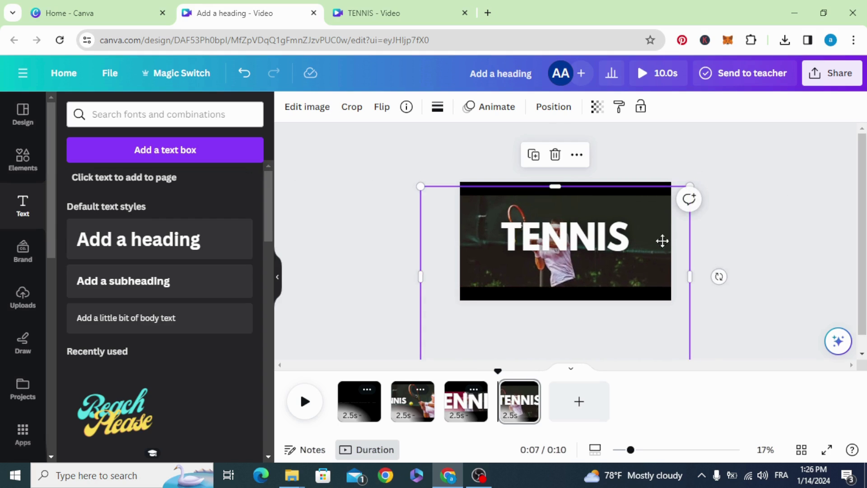
left_click_drag(662, 243, 664, 231)
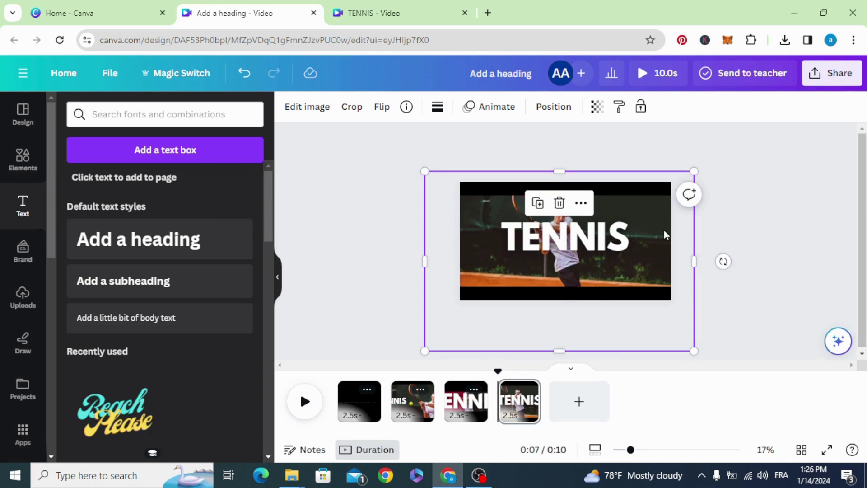
left_click(528, 390)
left_click(578, 190)
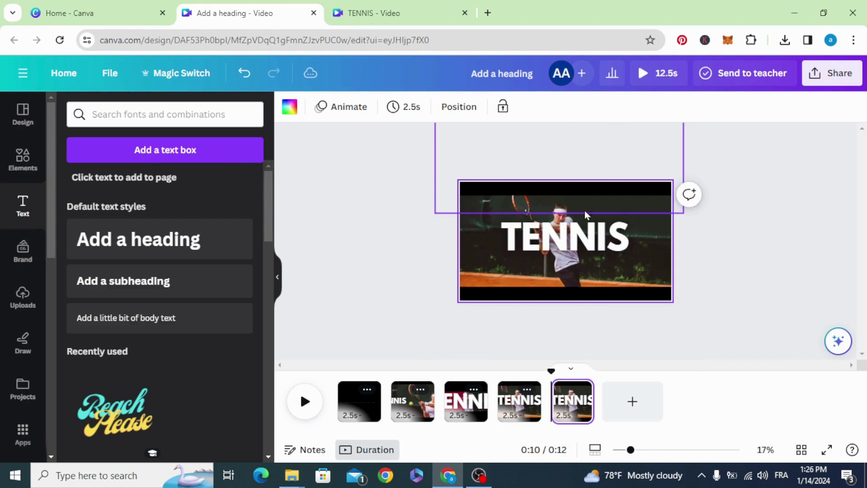
- Blow TENNIS up to about size 1023 and close the black bars so page 5 is fully black
left_click(584, 244)
left_click_drag(631, 222, 829, 158)
left_click_drag(496, 262, 520, 272)
left_click_drag(564, 189, 566, 236)
left_click_drag(573, 276, 586, 246)
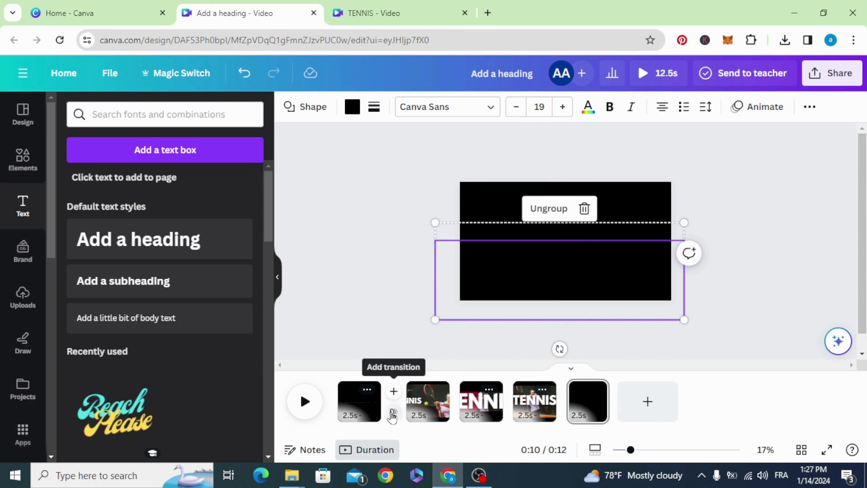
left_click(393, 414)
- Apply a 1.2-second Match & Move transition between all pages
left_click(87, 326)
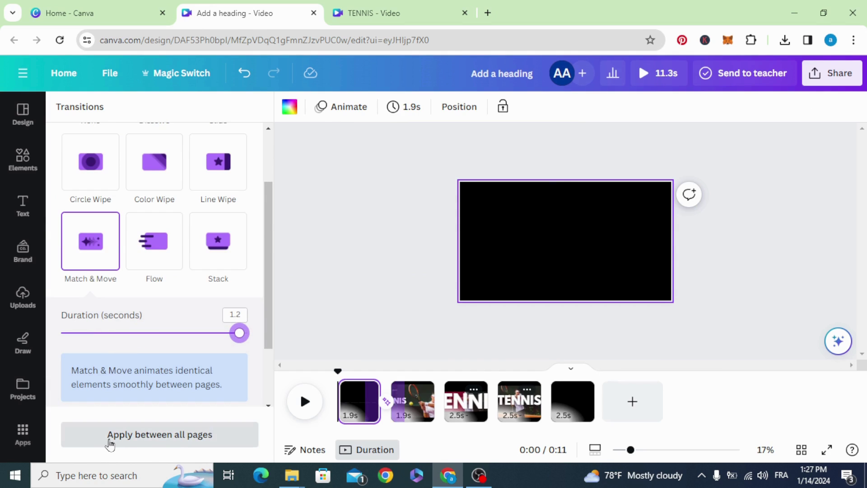
left_click(193, 441)
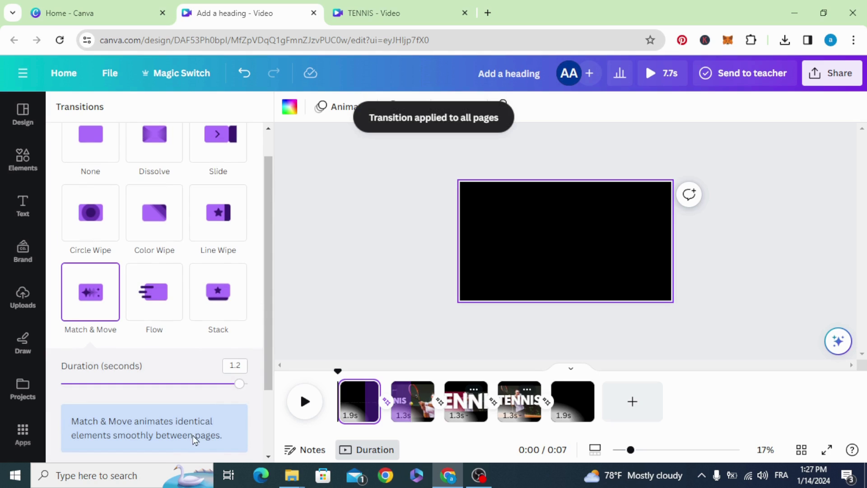